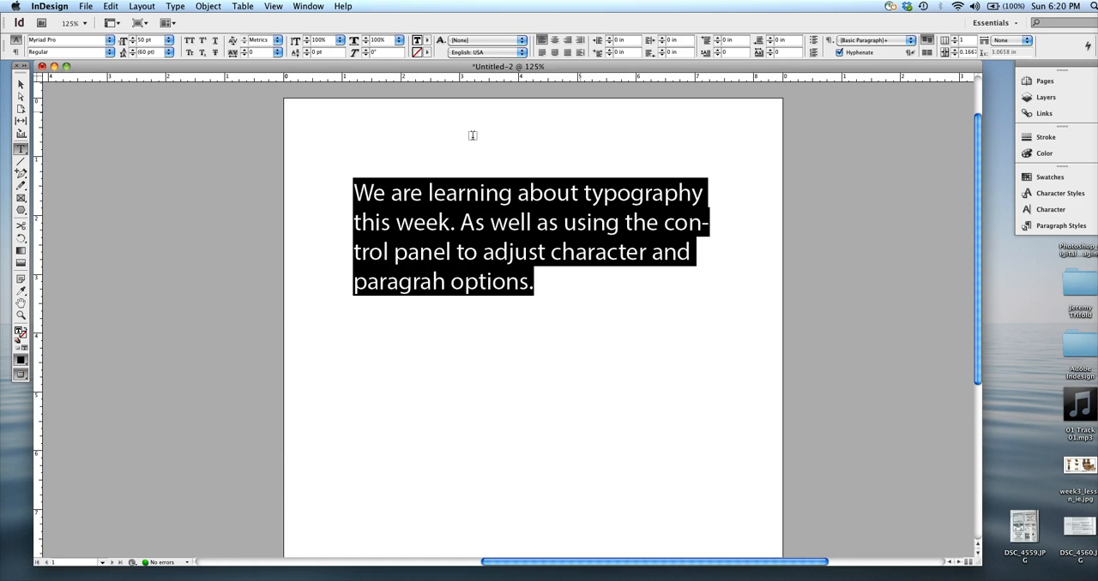
# Step: Examine the control options offered for the selection, gap and type tools, and view the character styles list
pyautogui.click(21, 85)
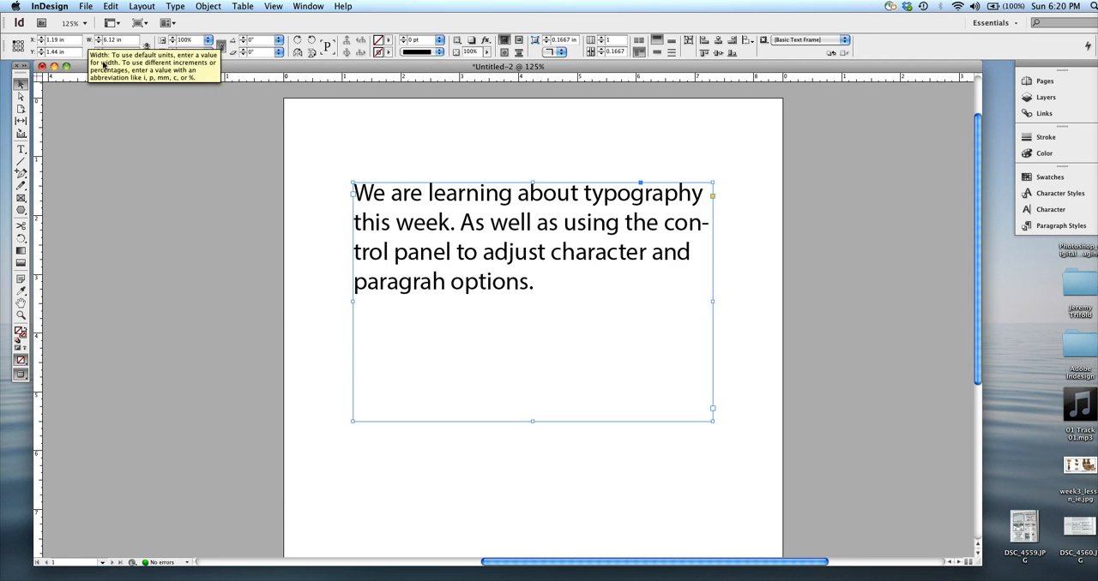
pyautogui.click(21, 98)
pyautogui.click(20, 120)
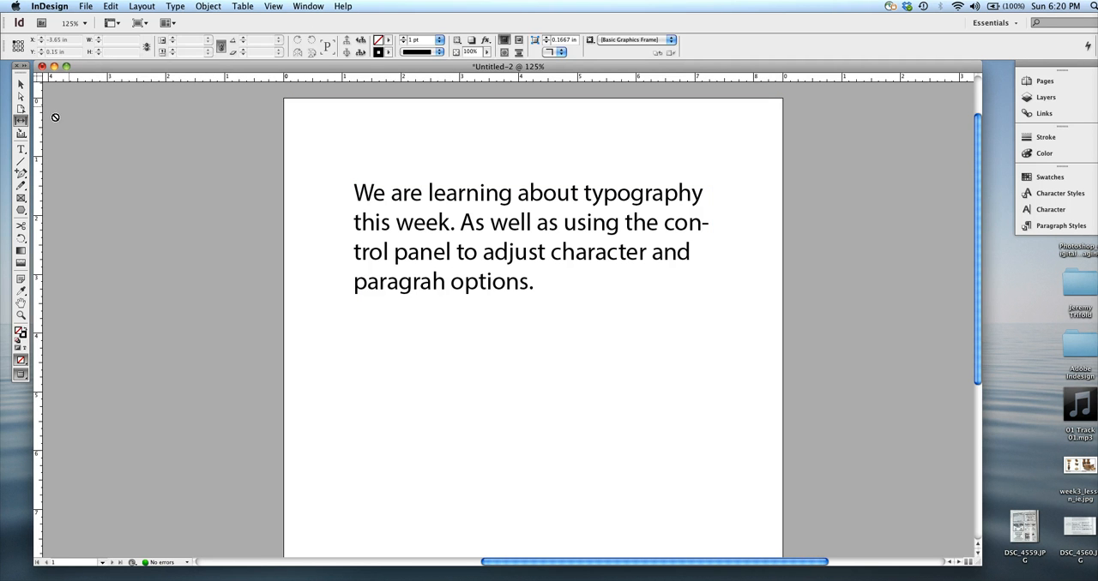
pyautogui.click(20, 134)
pyautogui.click(22, 150)
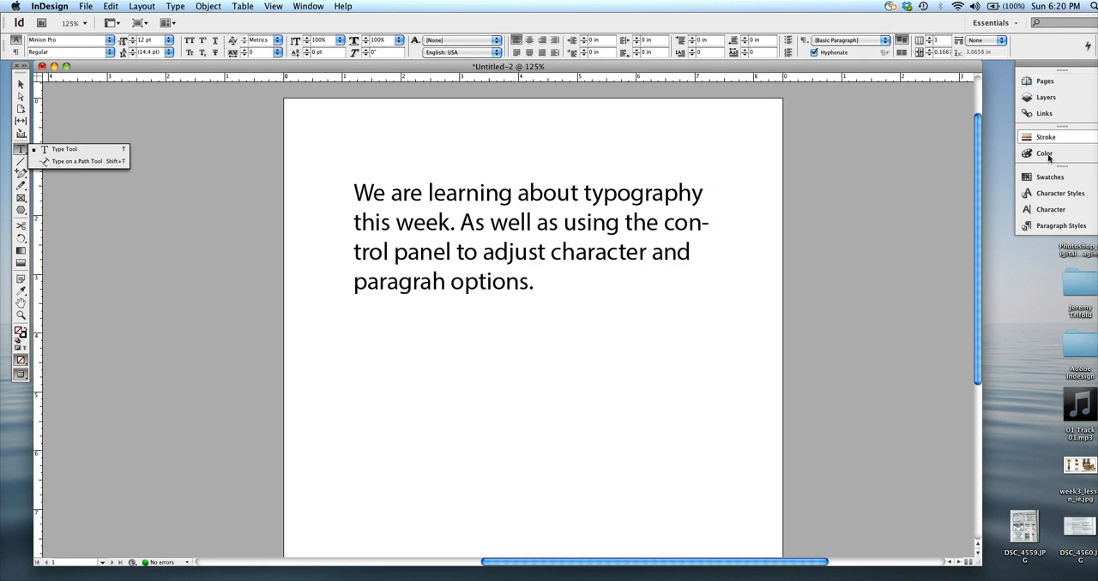
pyautogui.click(1044, 82)
pyautogui.click(1043, 83)
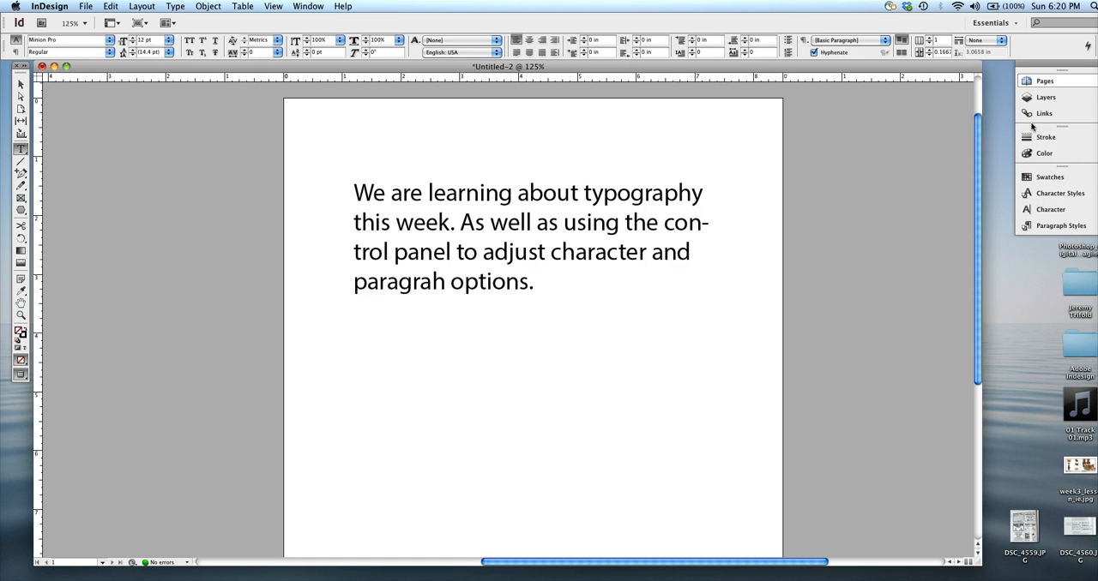
pyautogui.click(1051, 194)
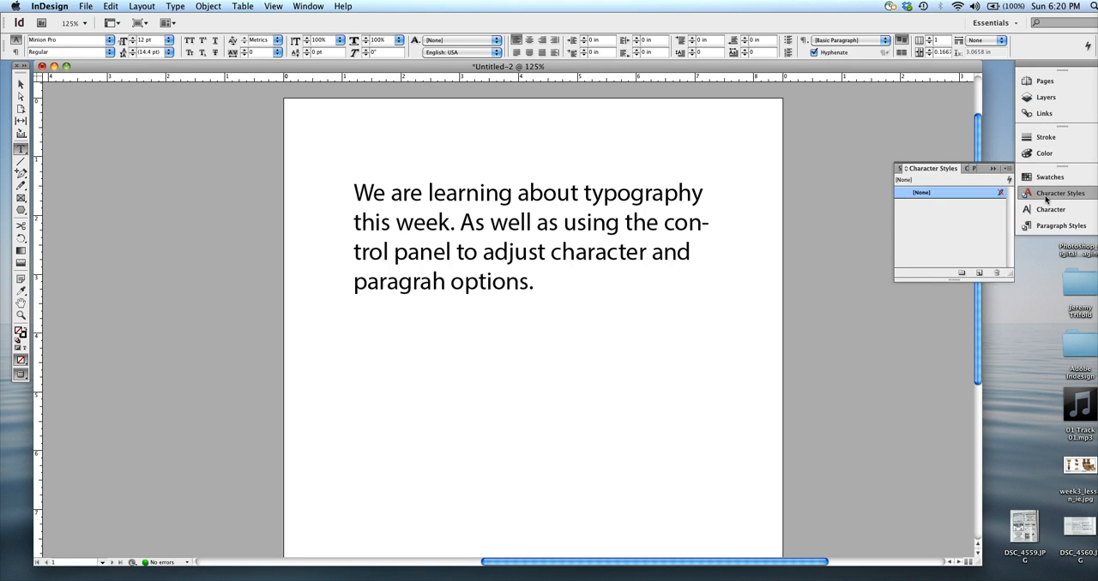
pyautogui.click(1050, 194)
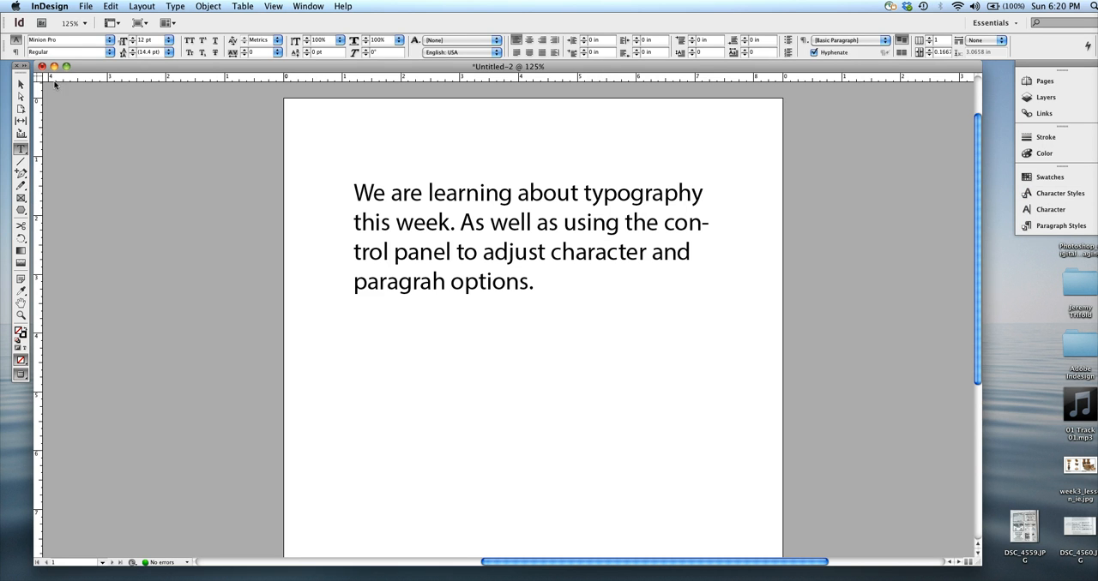
pyautogui.click(20, 172)
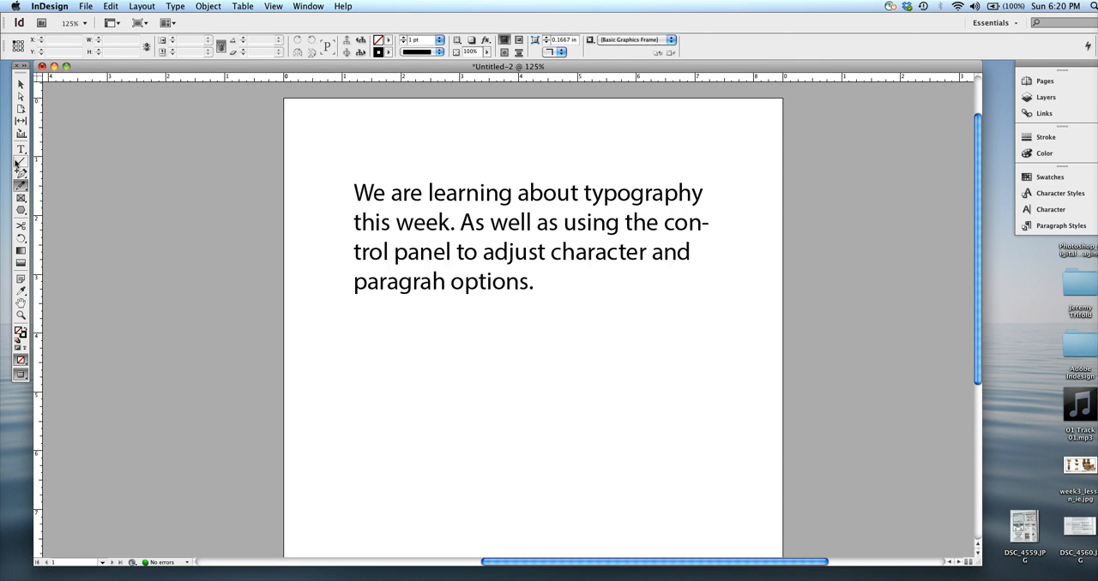
pyautogui.click(20, 150)
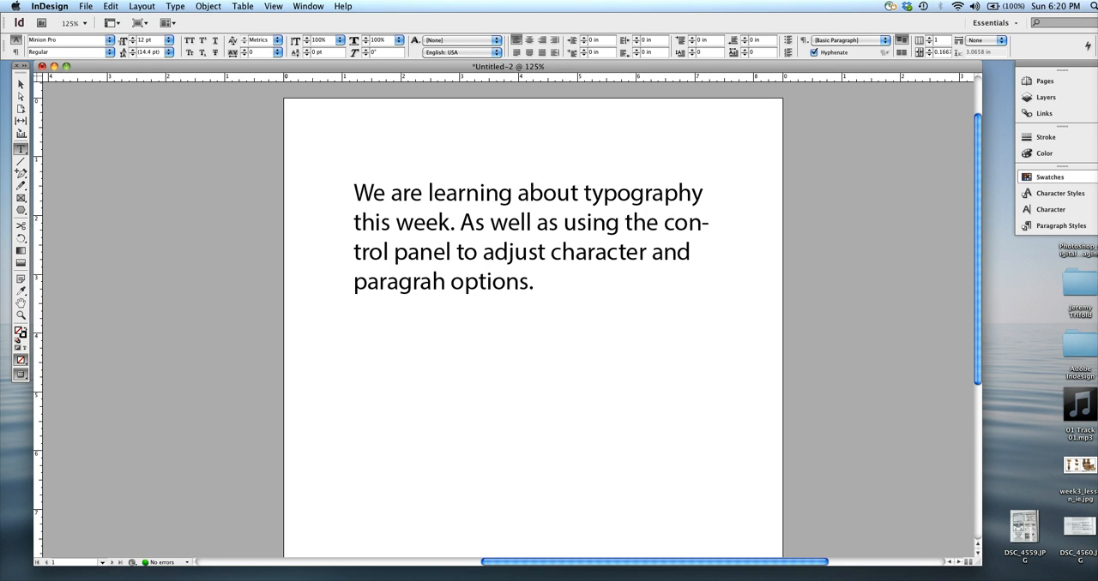
# Step: View the available character and paragraph styles, leaving the character styles list open
pyautogui.click(1057, 192)
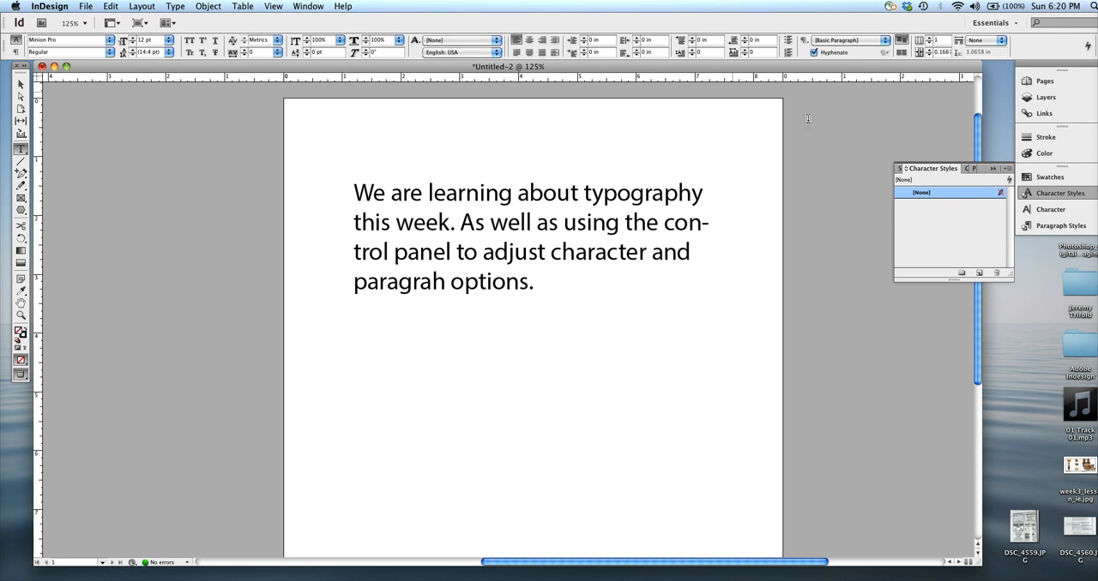
pyautogui.click(1048, 227)
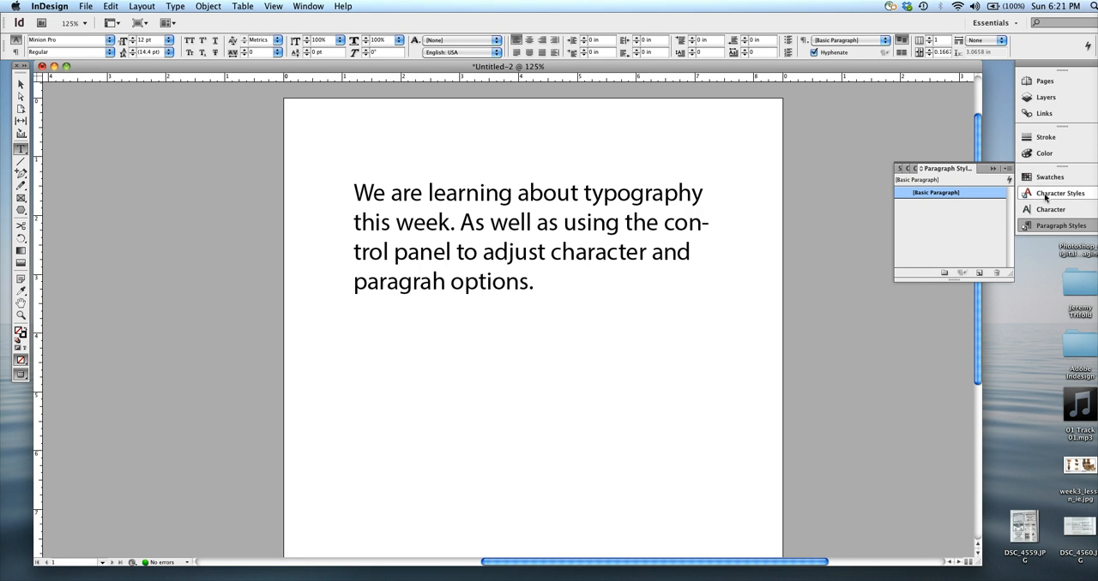
pyautogui.click(1043, 194)
pyautogui.moveTo(106, 67); pyautogui.dragTo(102, 67)
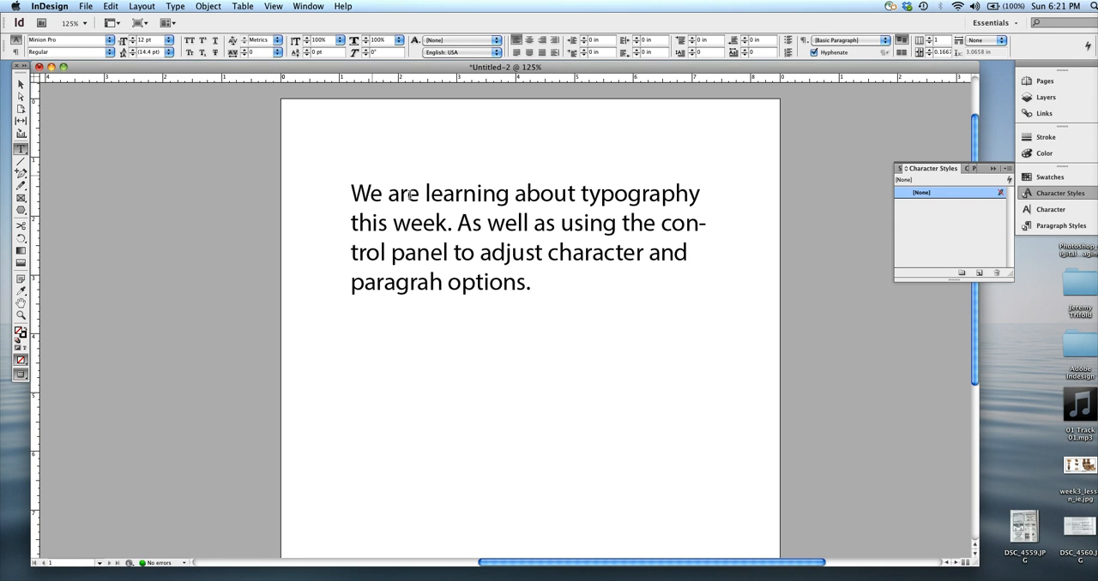
# Step: Select all the text in the frame and increase its font size to 36 pt
pyautogui.click(452, 244)
pyautogui.press('super+a')
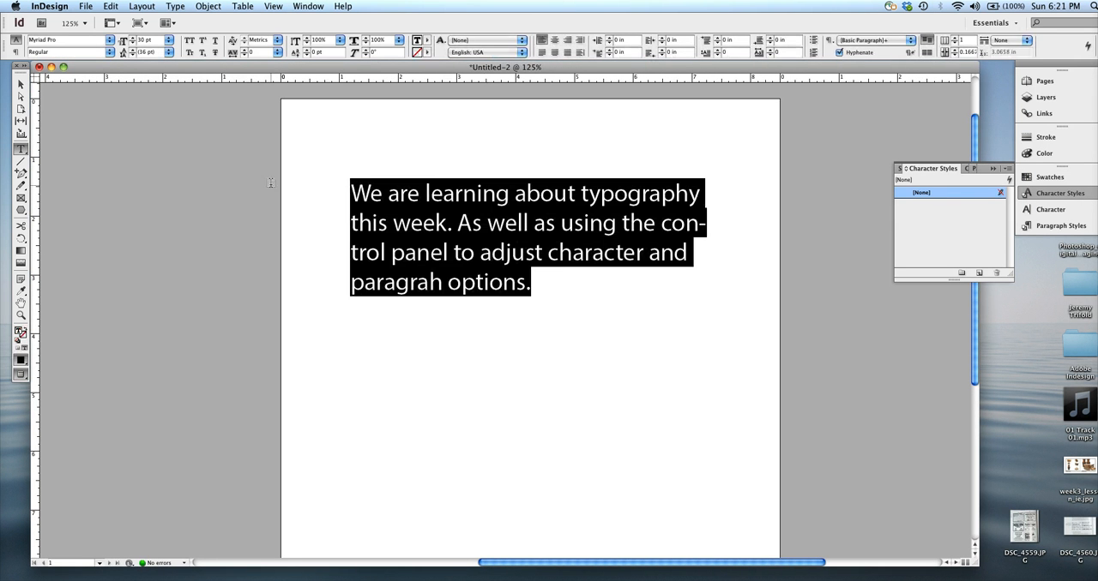
pyautogui.click(133, 37)
pyautogui.click(133, 37)
pyautogui.click(133, 38)
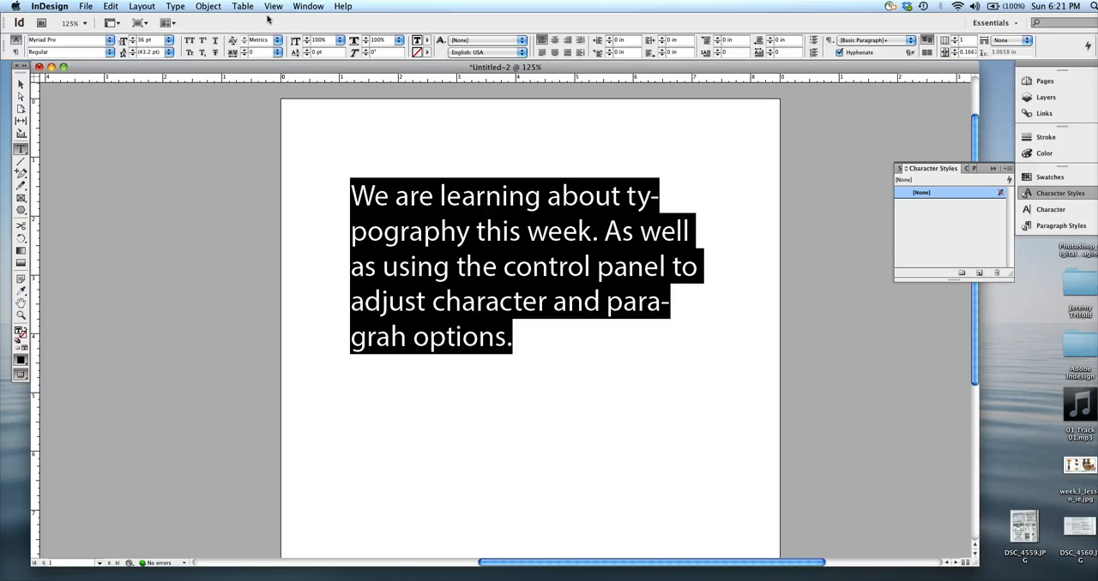
# Step: Enlarge the selected text step by step to 51 pt
pyautogui.press('super+shift+period')
pyautogui.press('super+shift+period')
pyautogui.press('super+shift+period')
pyautogui.press('super+shift+period')
pyautogui.press('super+shift+period')
pyautogui.press('super+shift+period')
pyautogui.press('super+shift+period')
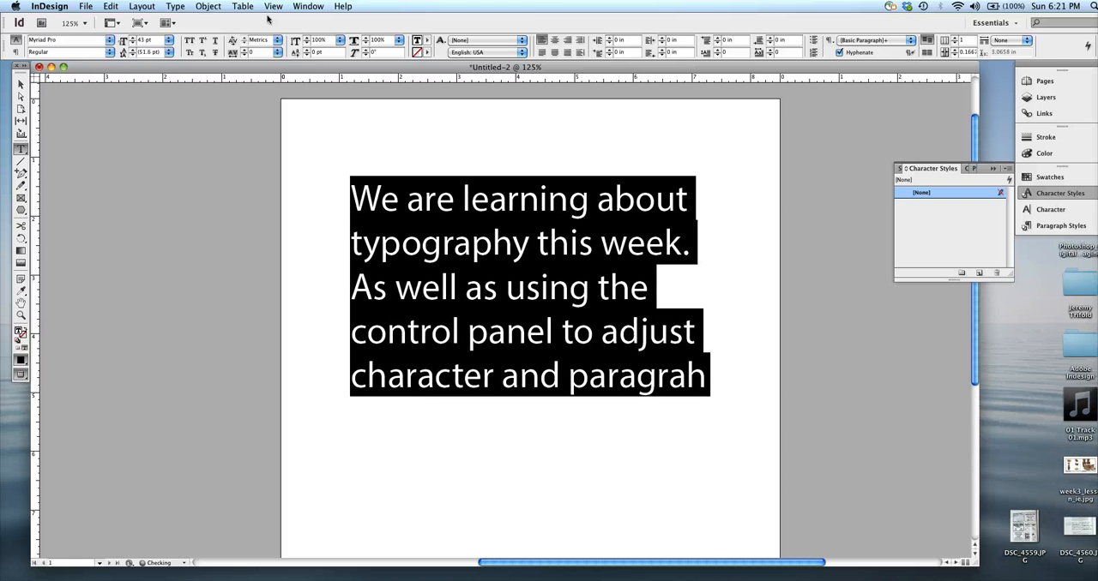
pyautogui.press('super+shift+period')
pyautogui.press('super+shift+period')
pyautogui.press('super+shift+period')
pyautogui.press('super+shift+period')
pyautogui.press('super+shift+period')
pyautogui.press('super+shift+period')
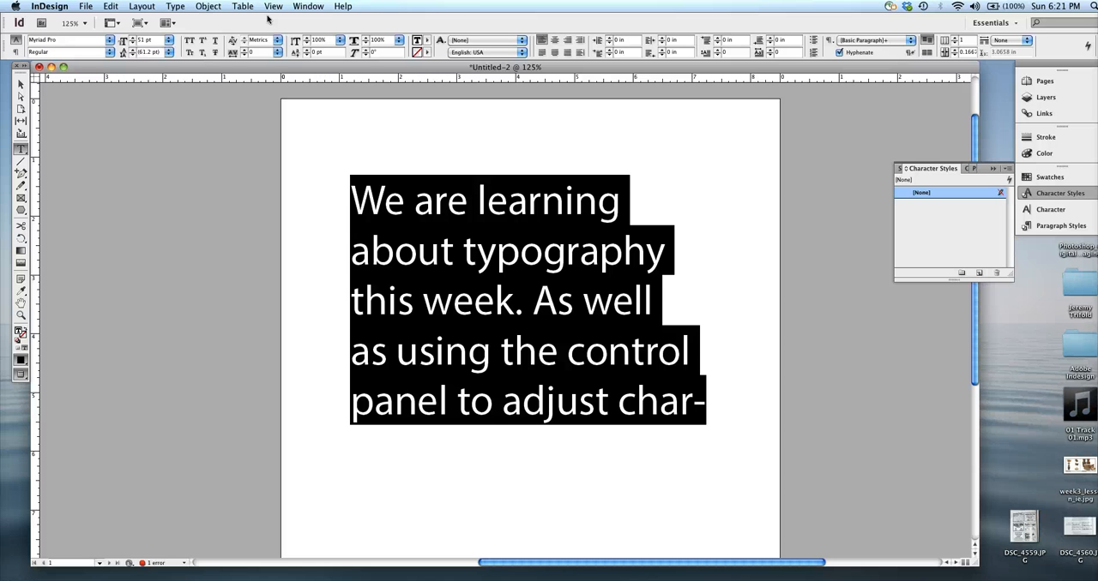
# Step: Reduce the selected text step by step to 29 pt
pyautogui.press('super+shift+comma')
pyautogui.press('super+shift+comma')
pyautogui.press('super+shift+comma')
pyautogui.press('super+shift+comma')
pyautogui.press('super+shift+comma')
pyautogui.press('super+shift+comma')
pyautogui.press('super+shift+comma')
pyautogui.press('super+shift+comma')
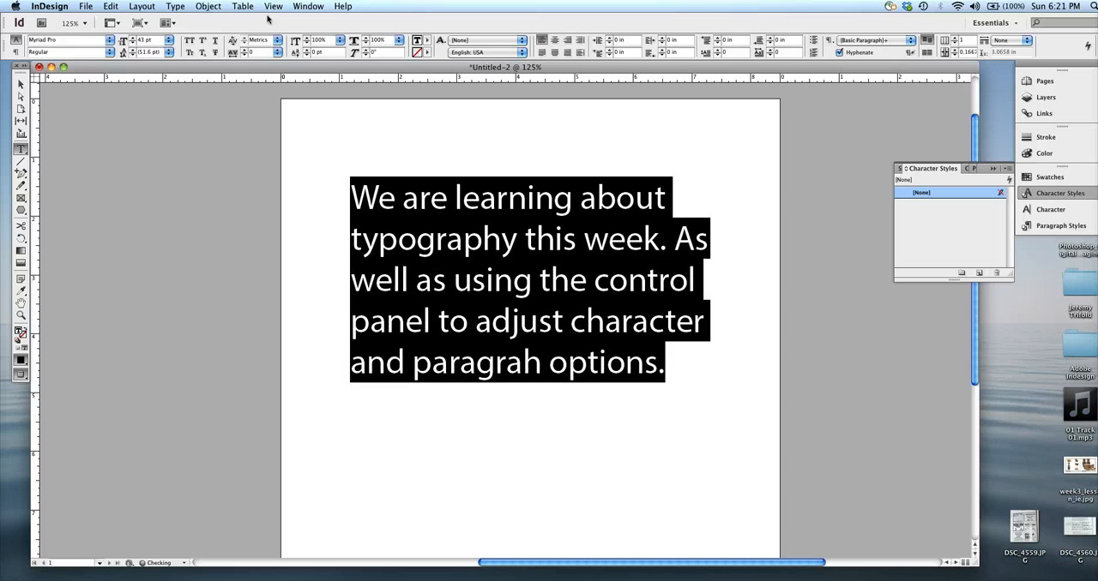
pyautogui.press('super+shift+comma')
pyautogui.press('super+shift+comma')
pyautogui.press('super+shift+comma')
pyautogui.press('super+shift+comma')
pyautogui.press('super+shift+comma')
pyautogui.press('super+shift+comma')
pyautogui.press('super+shift+comma')
pyautogui.press('super+shift+comma')
pyautogui.press('super+shift+comma')
pyautogui.press('super+shift+comma')
pyautogui.press('super+shift+comma')
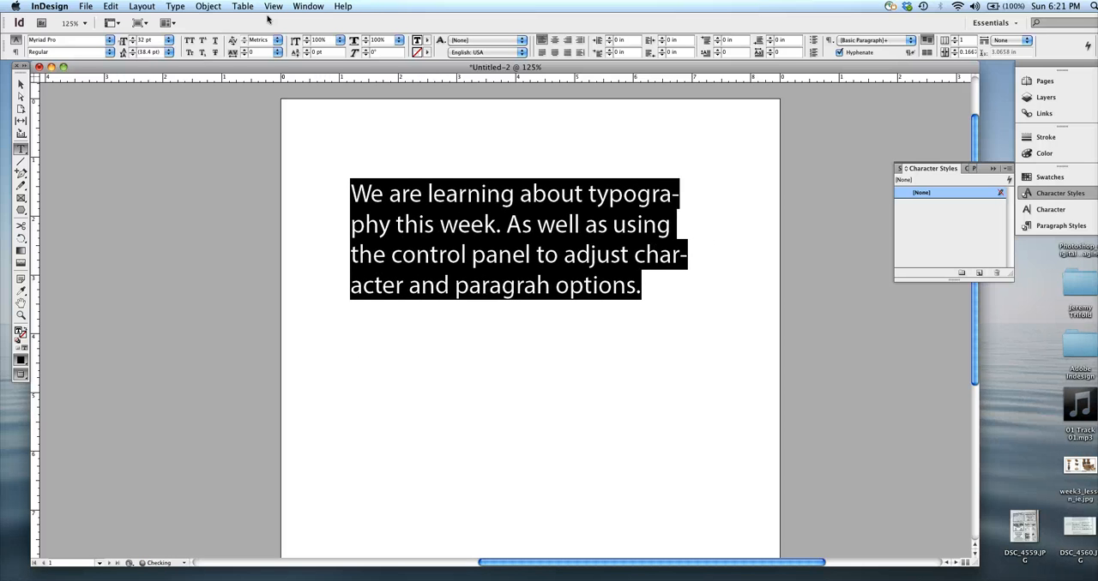
pyautogui.press('super+shift+comma')
pyautogui.press('super+shift+comma')
pyautogui.press('super+shift+comma')
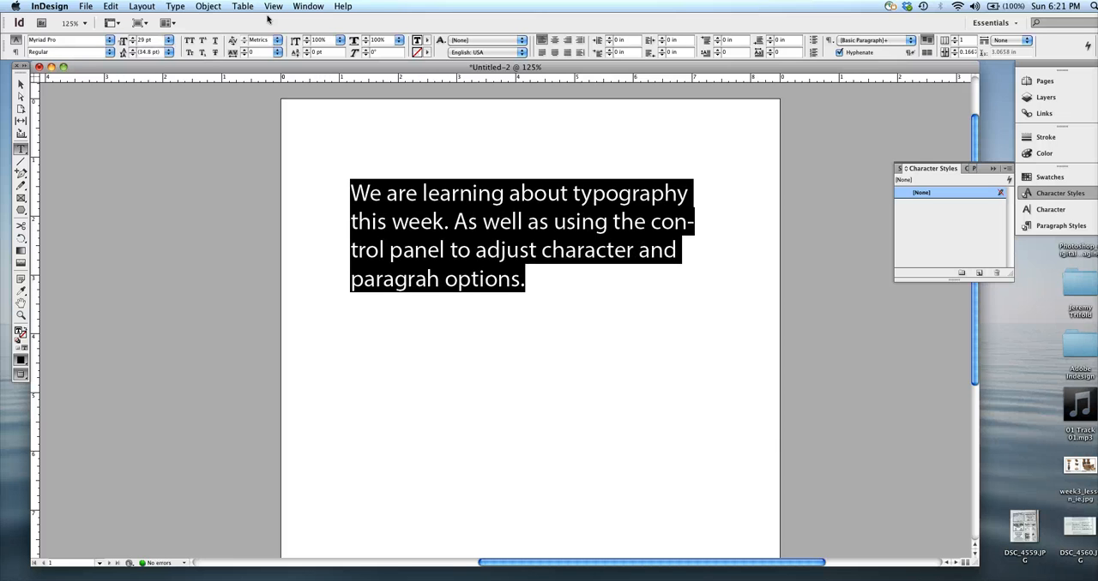
# Step: Enlarge the selected text again to about 38 pt
pyautogui.press('super+shift+period')
pyautogui.press('super+shift+period')
pyautogui.press('super+shift+period')
pyautogui.press('super+shift+period')
pyautogui.press('super+shift+period')
pyautogui.press('super+shift+period')
pyautogui.press('super+shift+period')
pyautogui.press('super+shift+period')
pyautogui.press('super+shift+period')
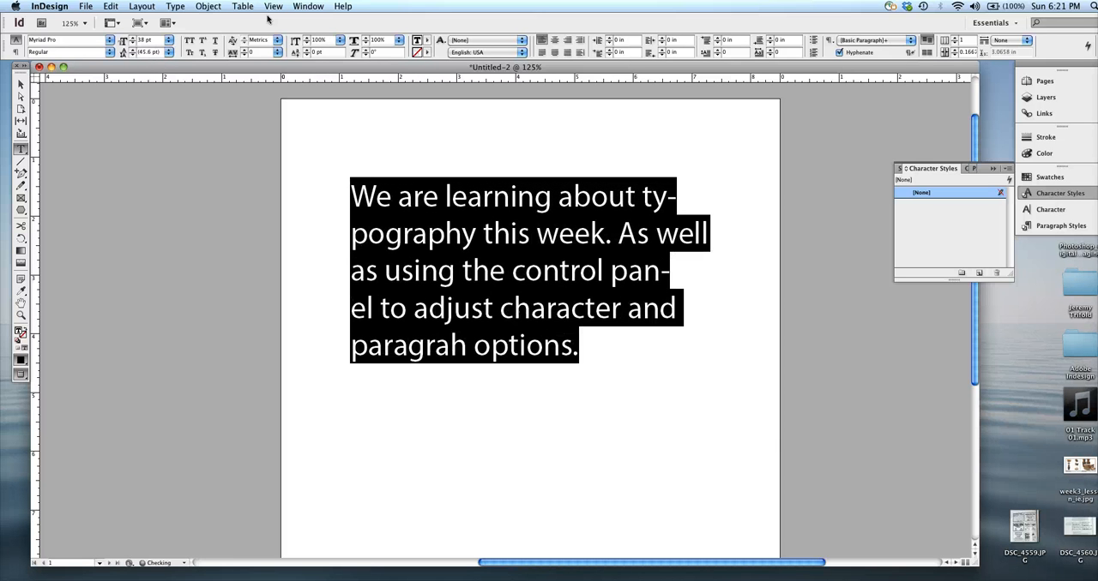
# Step: Reduce the selected text step by step to 31 pt
pyautogui.press('super+shift+comma')
pyautogui.press('super+shift+comma')
pyautogui.press('super+shift+comma')
pyautogui.press('super+shift+comma')
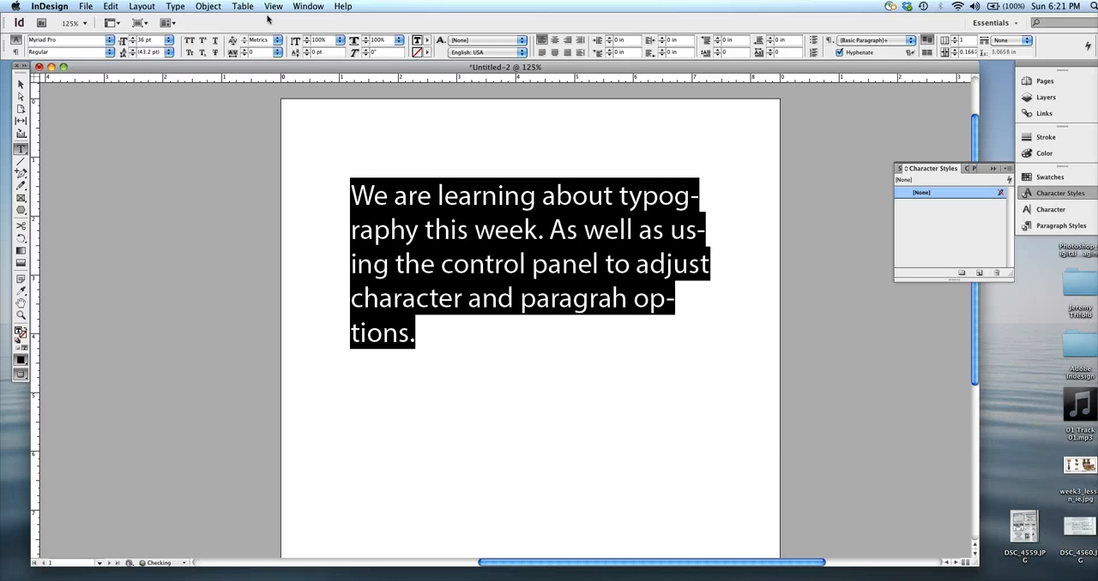
pyautogui.press('super+shift+comma')
pyautogui.press('super+shift+comma')
pyautogui.press('super+shift+comma')
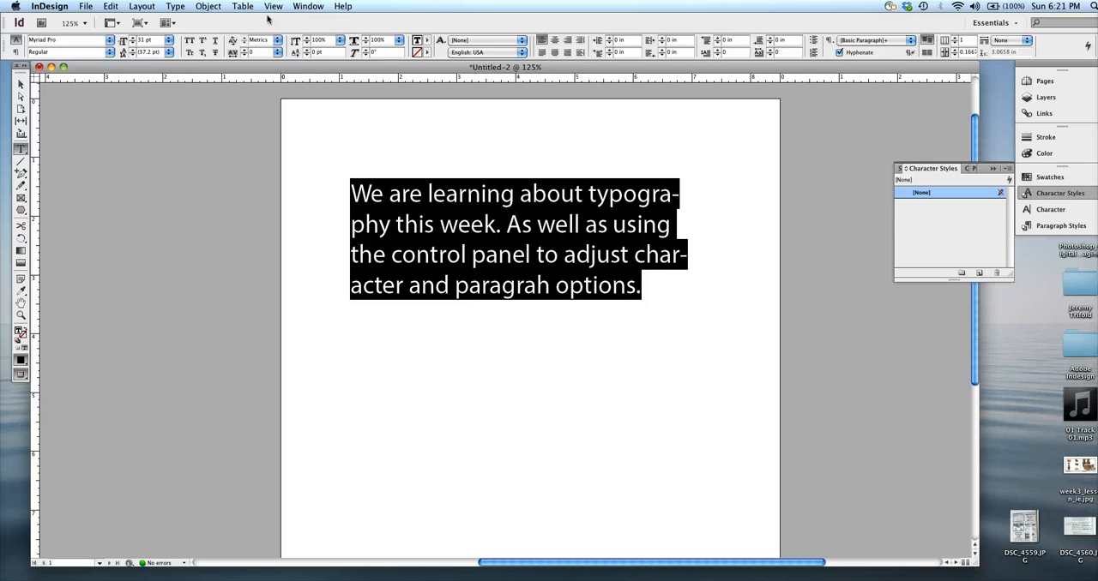
# Step: Enlarge the selected text step by step to 35 pt
pyautogui.press('super+shift+period')
pyautogui.press('super+shift+period')
pyautogui.press('super+shift+period')
pyautogui.press('super+shift+period')
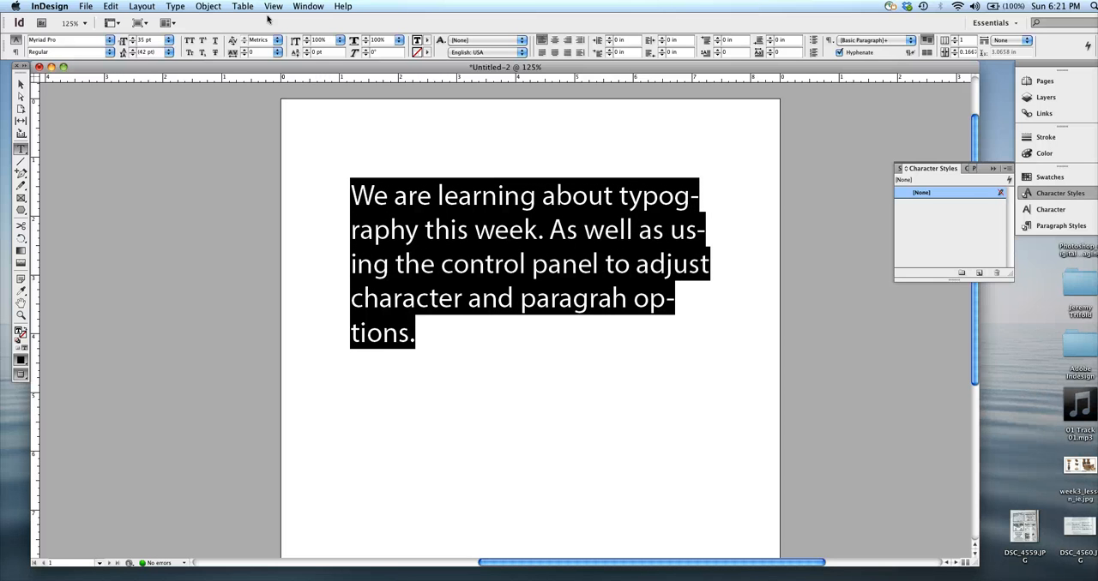
# Step: Make the selected text bold italic, enlarge it to 46 pt, and leave text editing with the frame selected
pyautogui.press('super+shift+b')
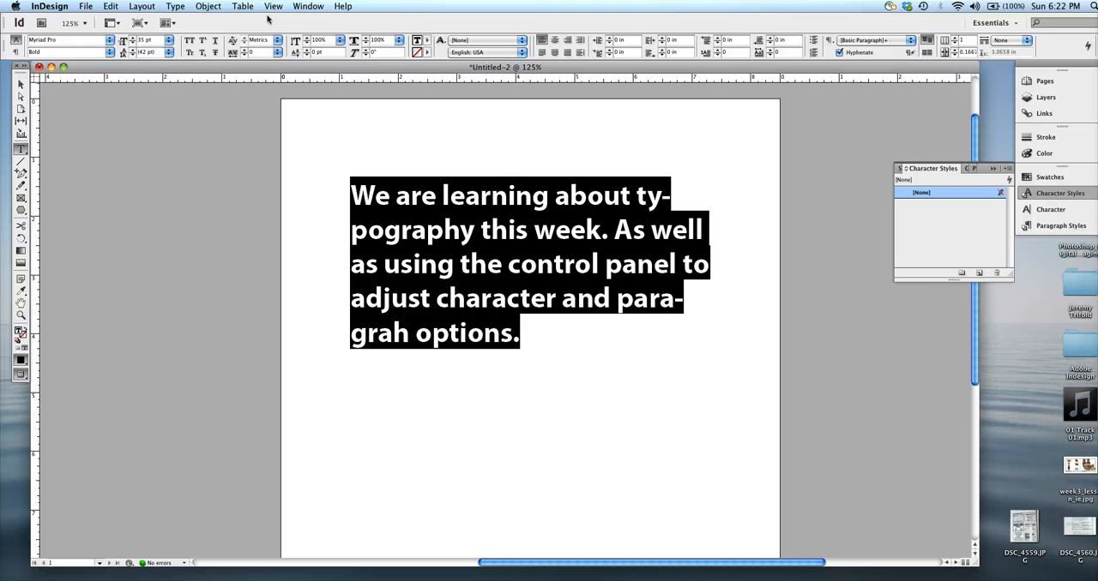
pyautogui.press('super+shift+i')
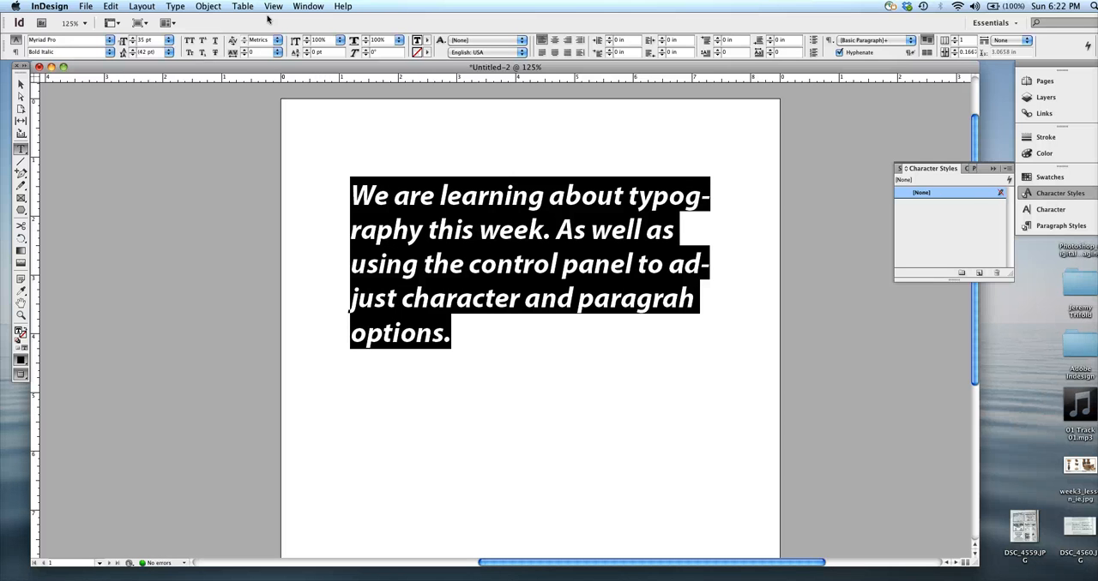
pyautogui.press('super+shift+period')
pyautogui.press('super+shift+period')
pyautogui.press('super+shift+period')
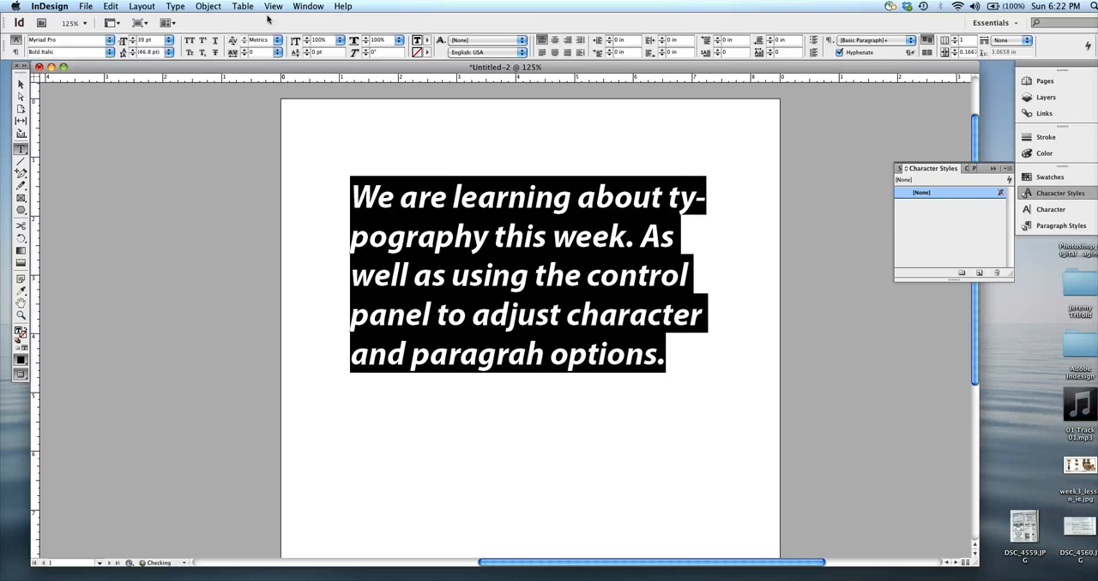
pyautogui.press('super+shift+period')
pyautogui.press('super+shift+period')
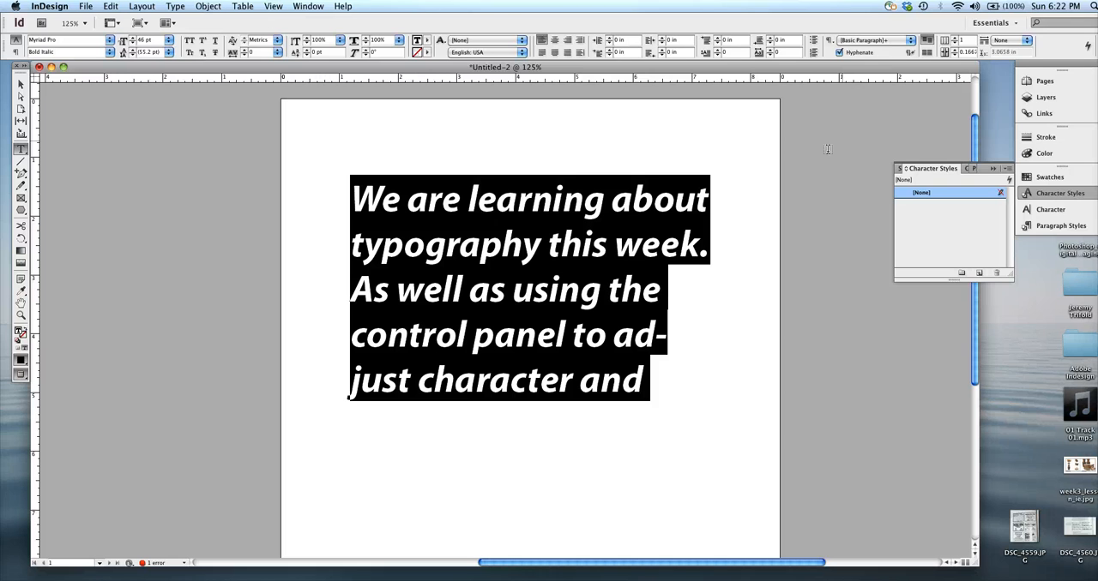
pyautogui.press('Escape')
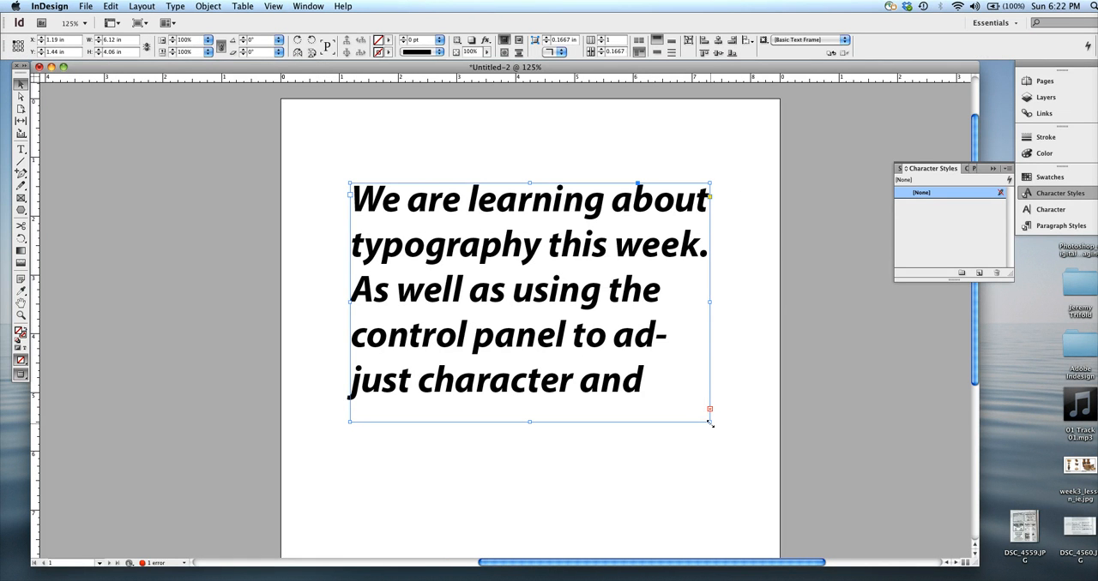
# Step: Shrink the text frame to about 2.82 × 2.87 in, and try rotating it by about 19° and 5°, undoing each rotation
pyautogui.moveTo(709, 423); pyautogui.dragTo(518, 353)
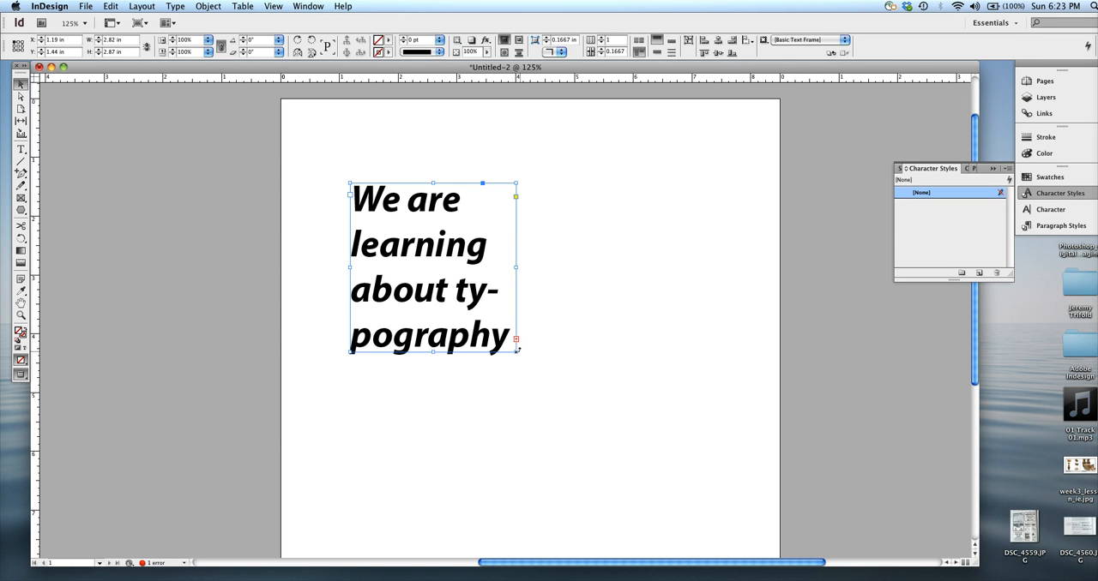
pyautogui.moveTo(518, 352); pyautogui.dragTo(550, 312)
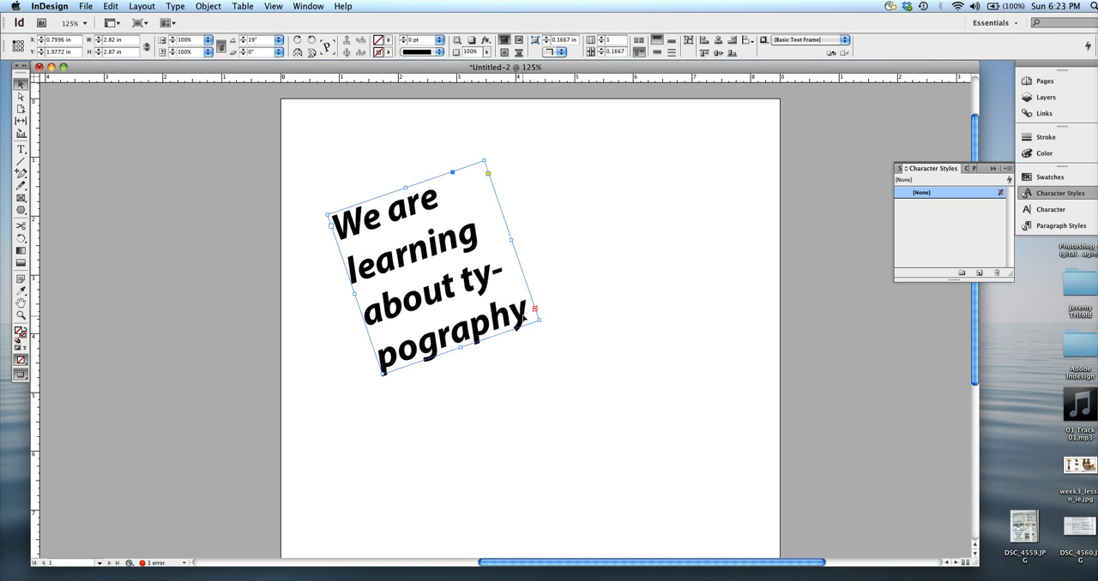
pyautogui.press('super+z')
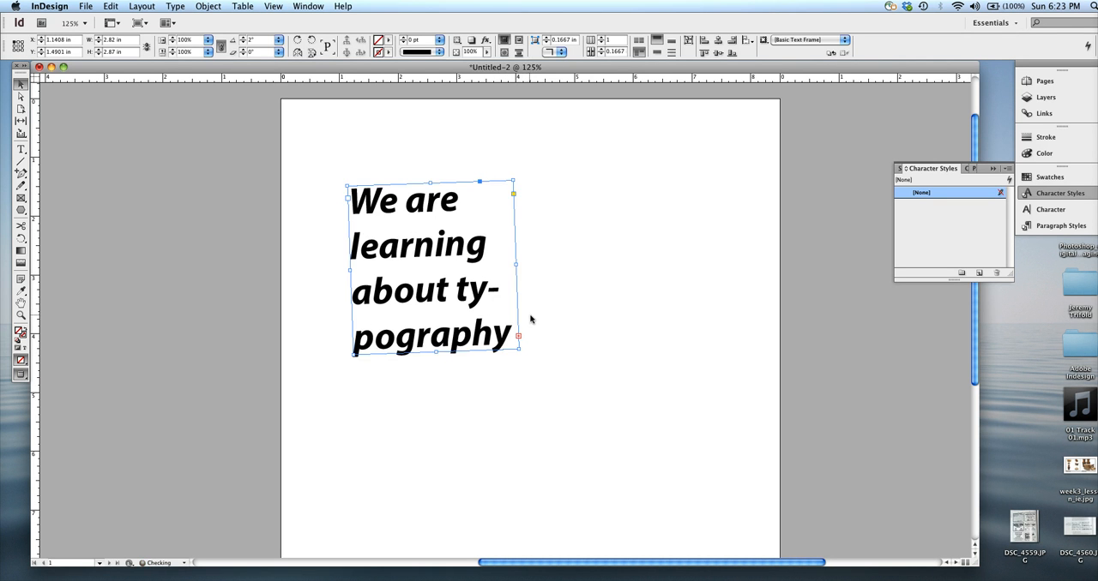
pyautogui.press('super+z')
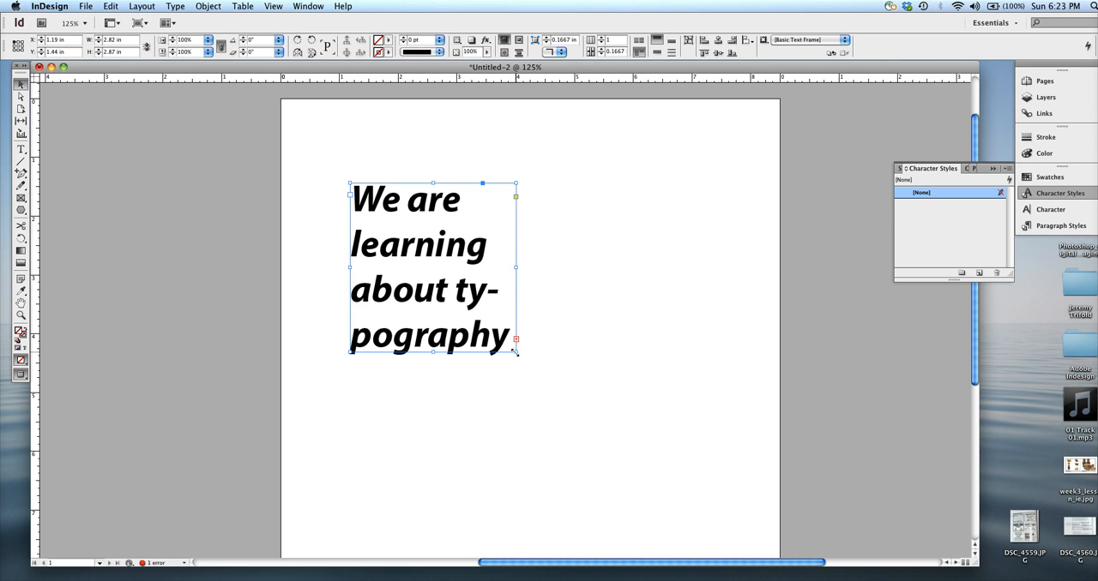
pyautogui.moveTo(515, 352); pyautogui.dragTo(554, 338)
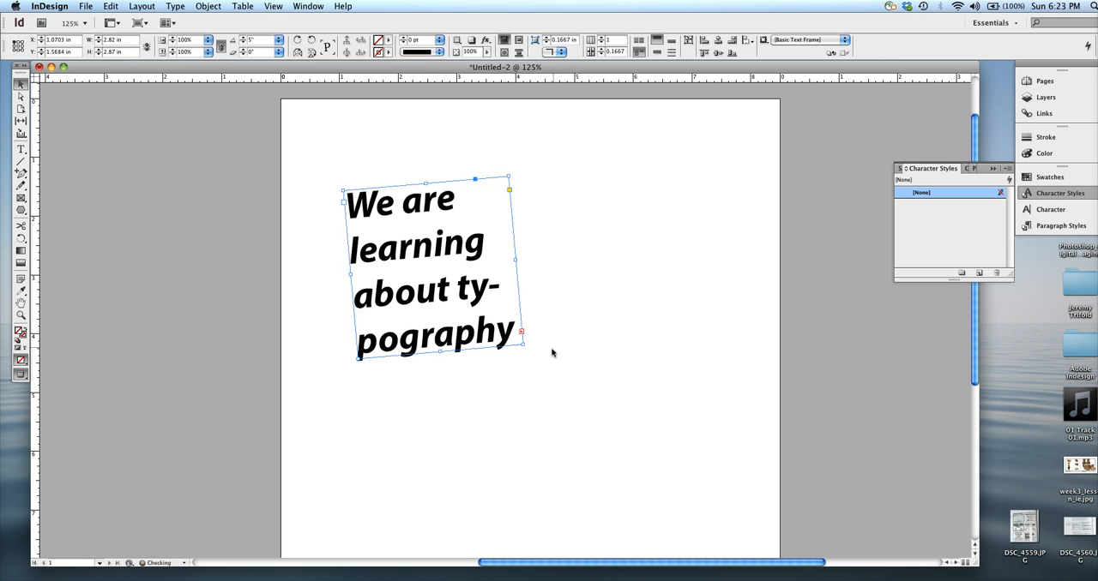
pyautogui.press('super+z')
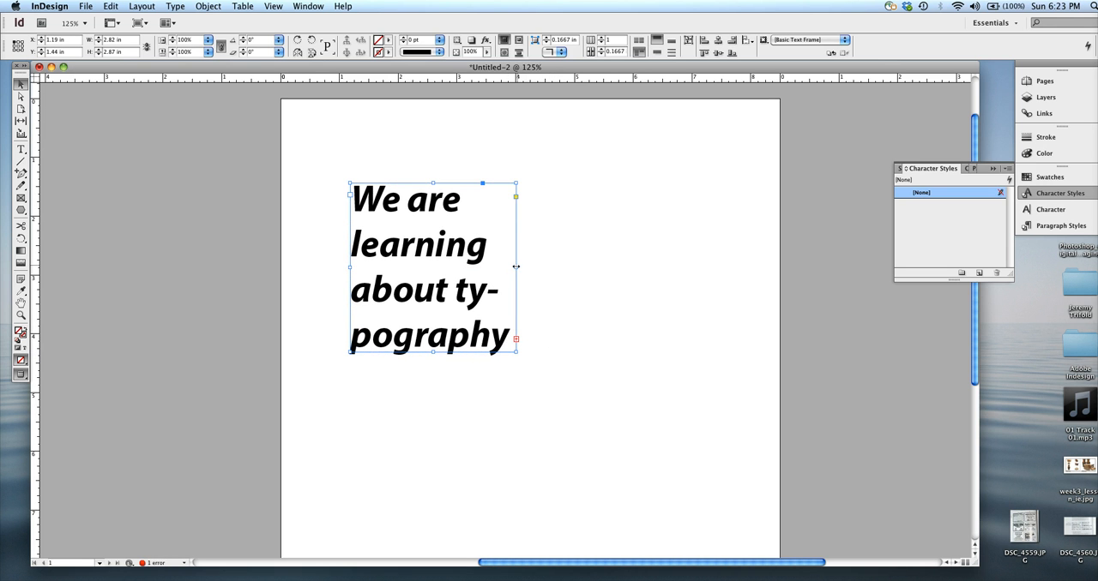
# Step: Enlarge the text frame to about 6.62 in wide and 5.73 in high so that all the text fits
pyautogui.moveTo(516, 267); pyautogui.dragTo(657, 248)
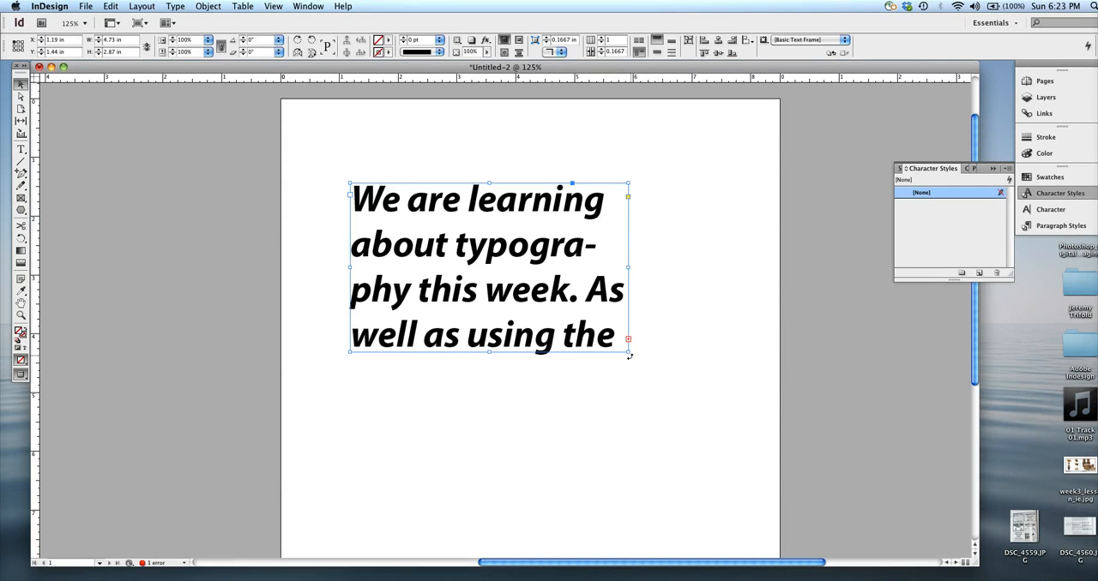
pyautogui.moveTo(628, 351); pyautogui.dragTo(738, 519)
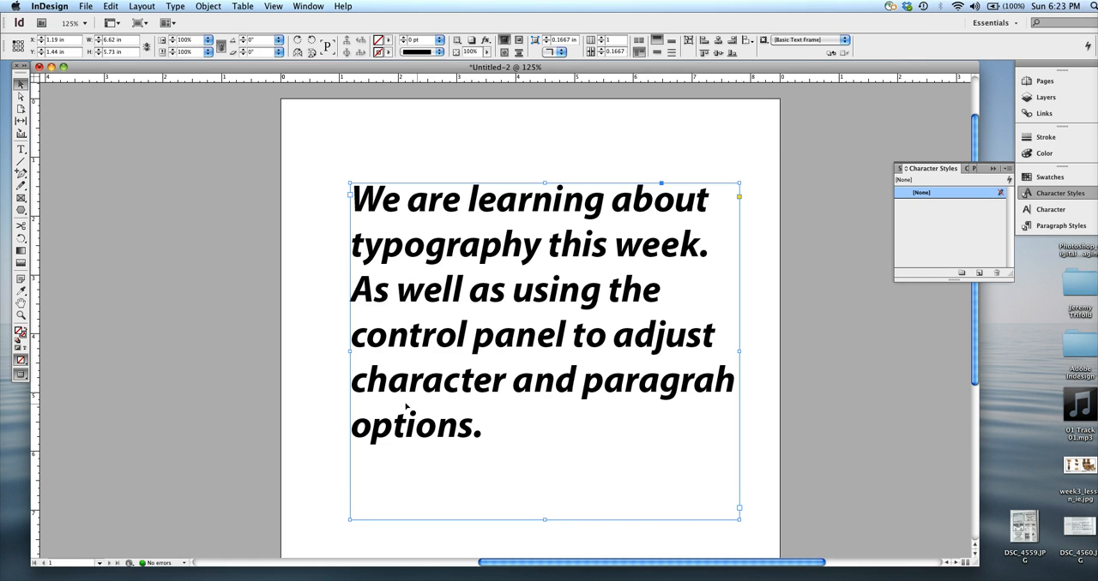
# Step: Select all the text in the frame and enlarge it to 48 pt, and briefly highlight the third line
pyautogui.doubleClick(462, 423)
pyautogui.press('super+a')
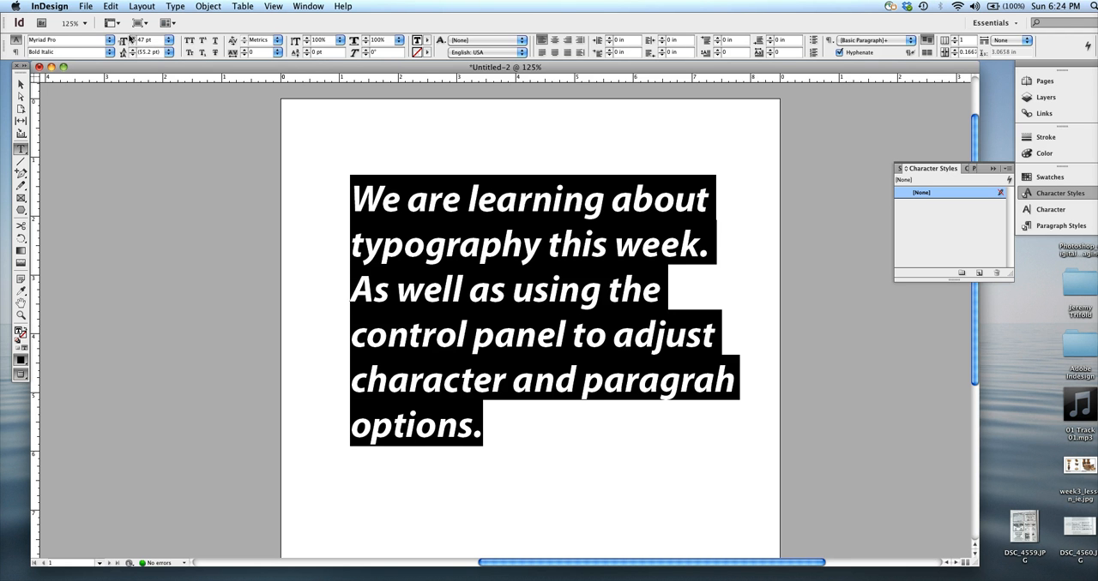
pyautogui.click(132, 40)
pyautogui.click(132, 37)
pyautogui.moveTo(676, 283); pyautogui.dragTo(334, 280)
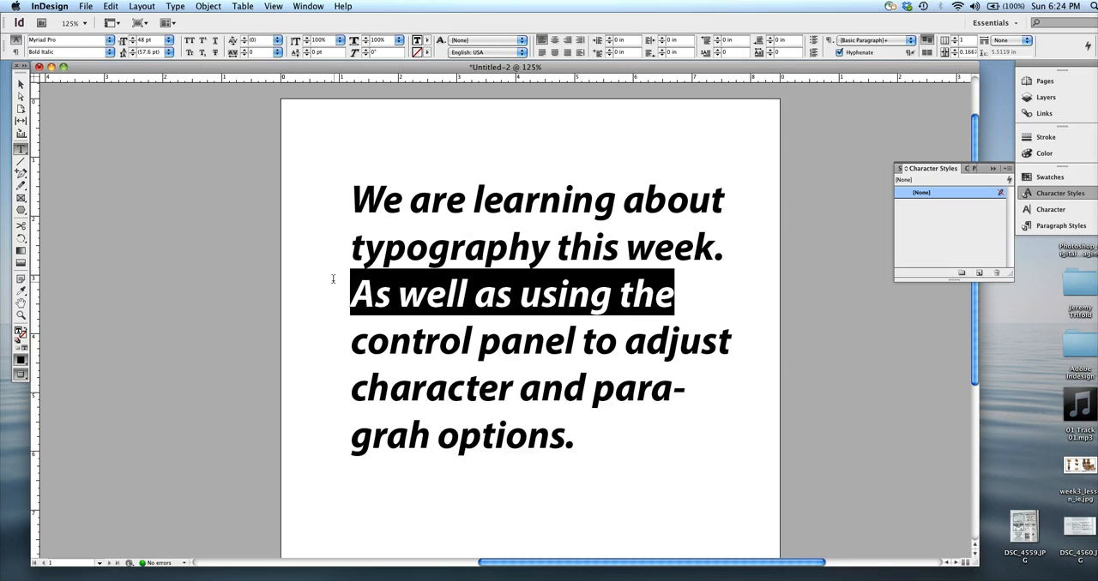
pyautogui.click(627, 276)
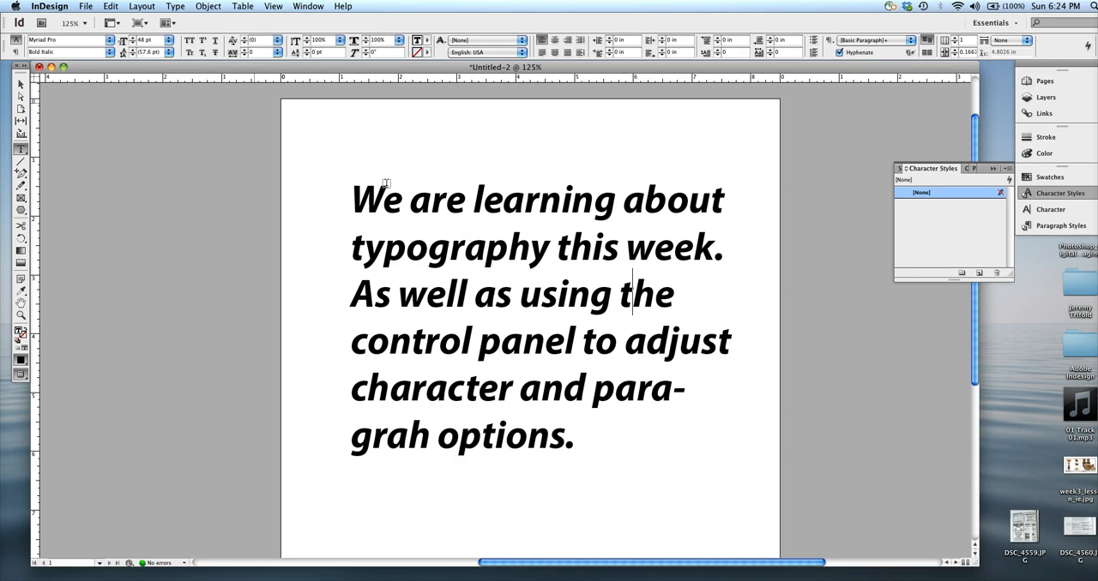
# Step: Select the whole text from its last line back to the start and enlarge it to 51 pt
pyautogui.moveTo(650, 456); pyautogui.dragTo(256, 168)
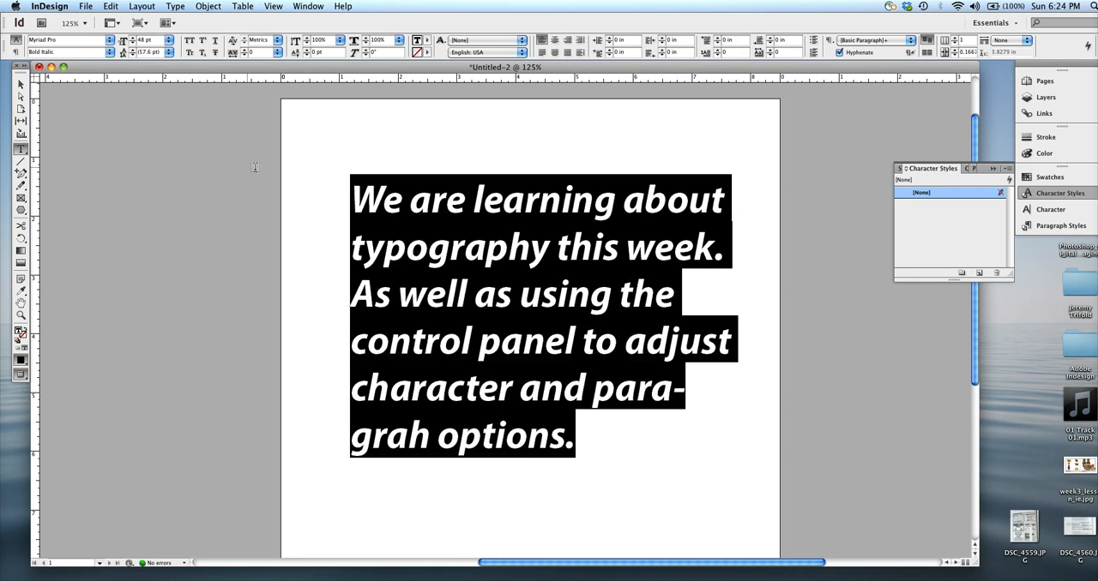
pyautogui.click(154, 52)
pyautogui.click(131, 38)
pyautogui.click(131, 39)
pyautogui.click(131, 38)
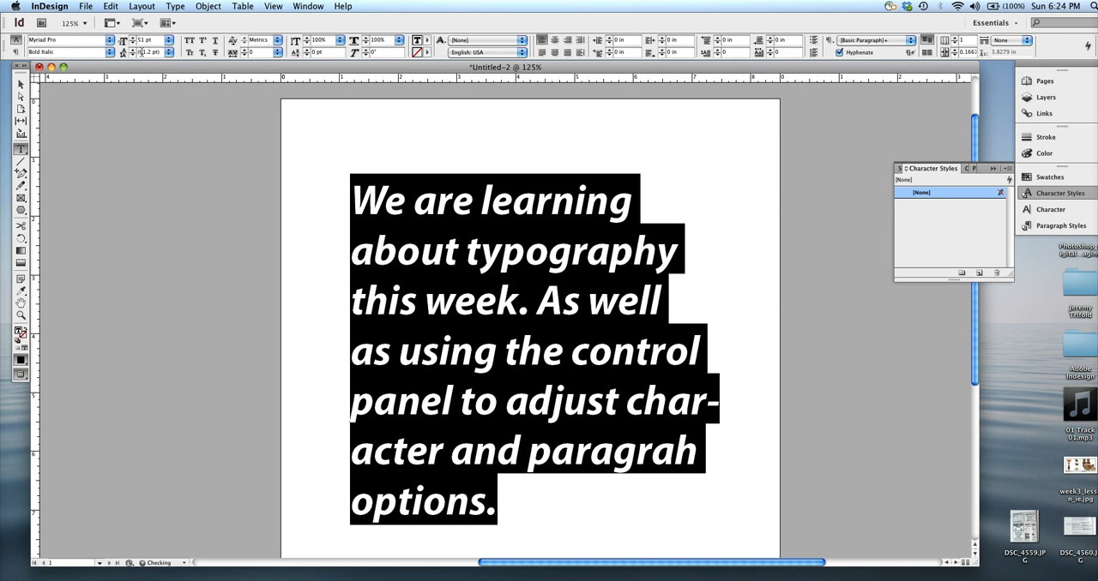
# Step: Adjust the leading of the selected text to 61 pt and raise it to 62 pt, and deselect the text
pyautogui.click(132, 55)
pyautogui.doubleClick(149, 52)
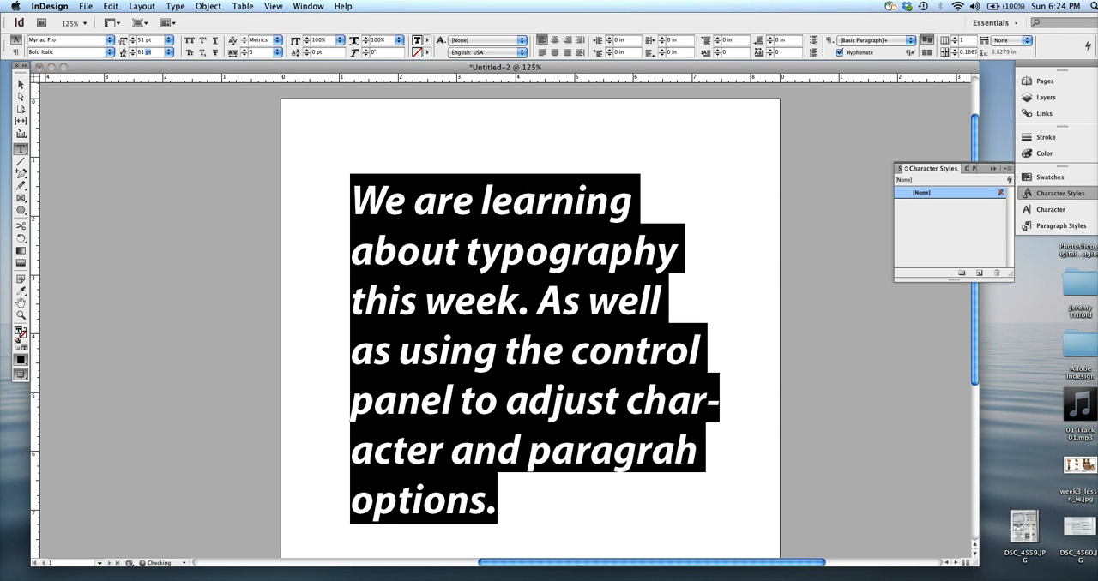
pyautogui.click(132, 48)
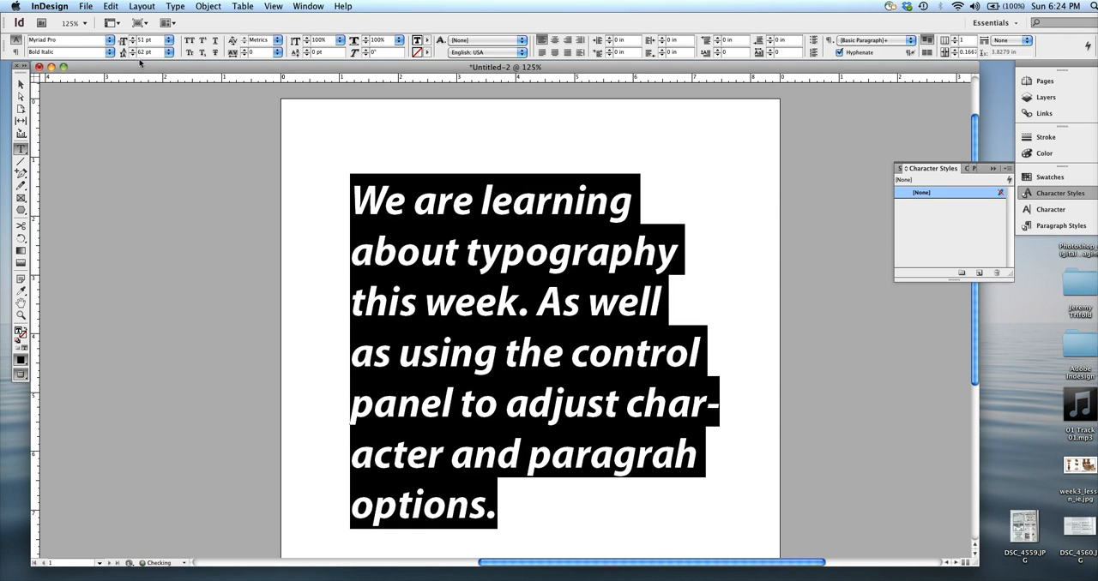
pyautogui.click(475, 292)
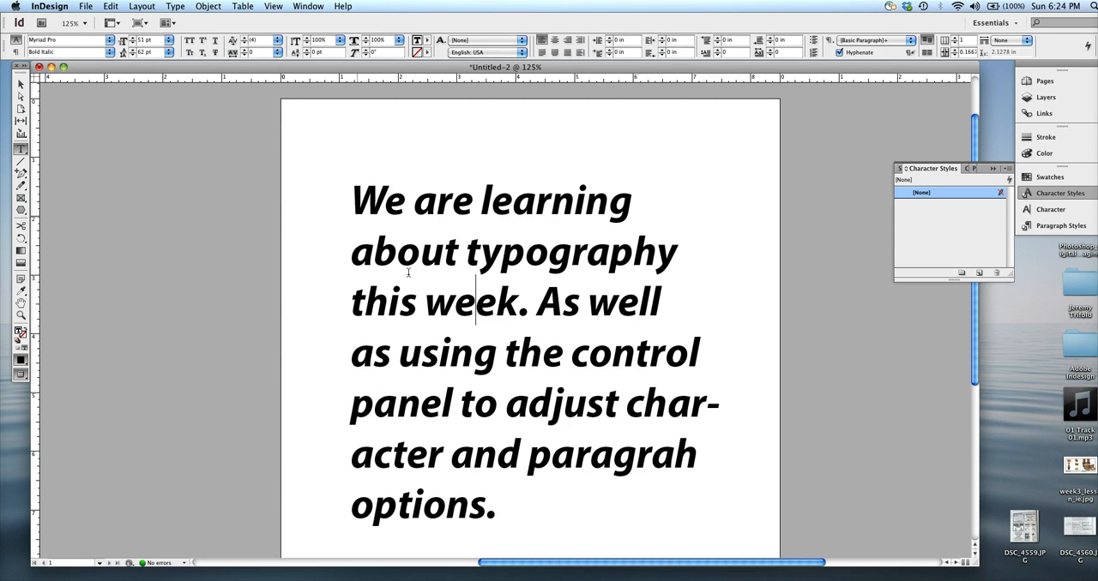
# Step: Select all the text in the frame and set its font size to 10 pt
pyautogui.press('super+a')
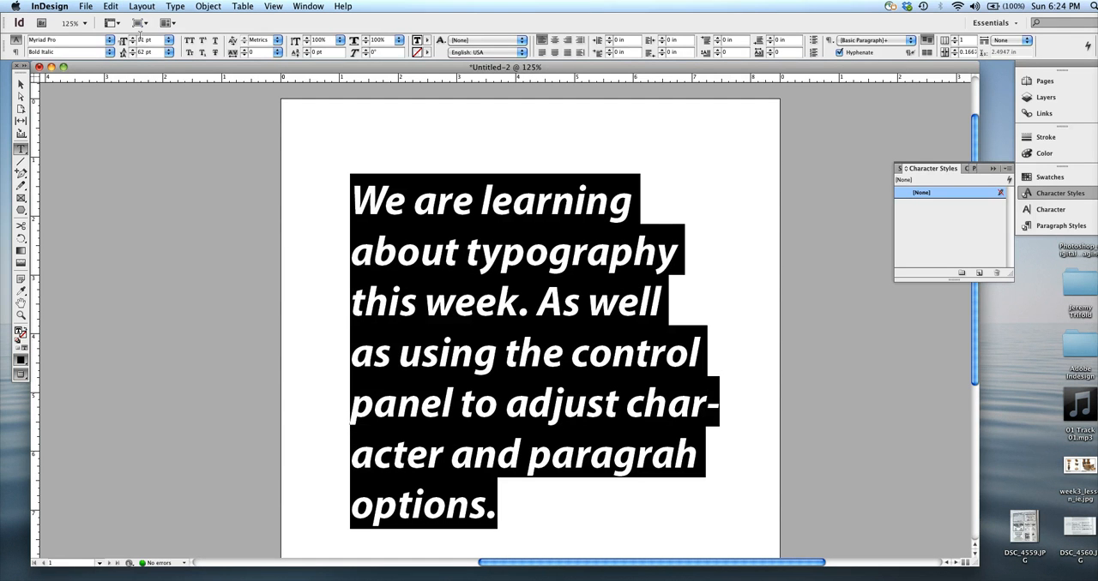
pyautogui.click(151, 40)
pyautogui.write('10')
pyautogui.press('Return')
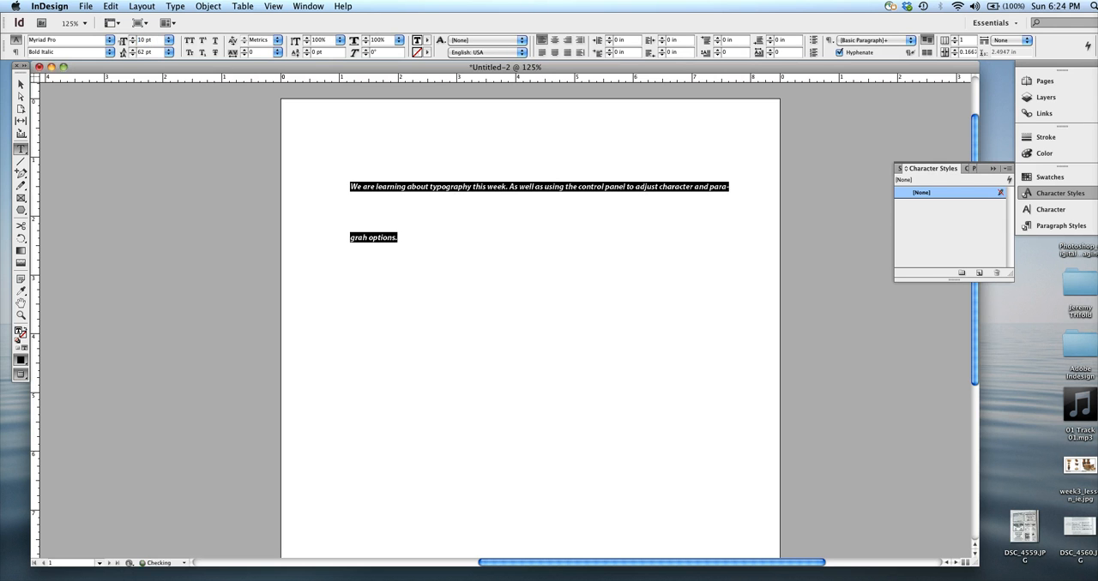
# Step: Set the leading of the entire text to Auto, and reselect all the text in the frame
pyautogui.click(402, 245)
pyautogui.moveTo(412, 241); pyautogui.dragTo(322, 158)
pyautogui.click(168, 42)
pyautogui.click(169, 40)
pyautogui.click(168, 53)
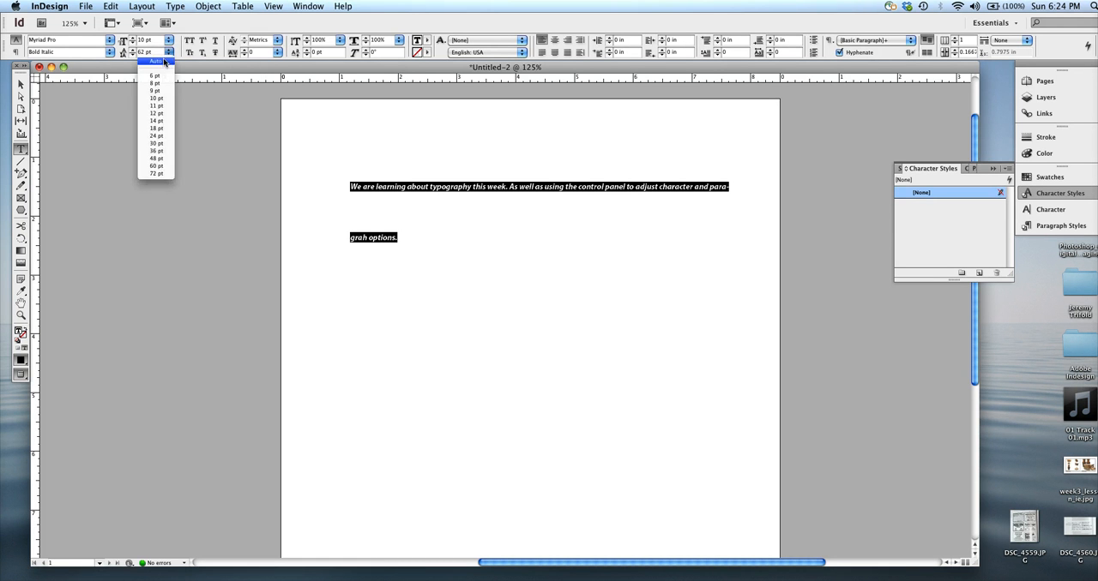
pyautogui.click(166, 61)
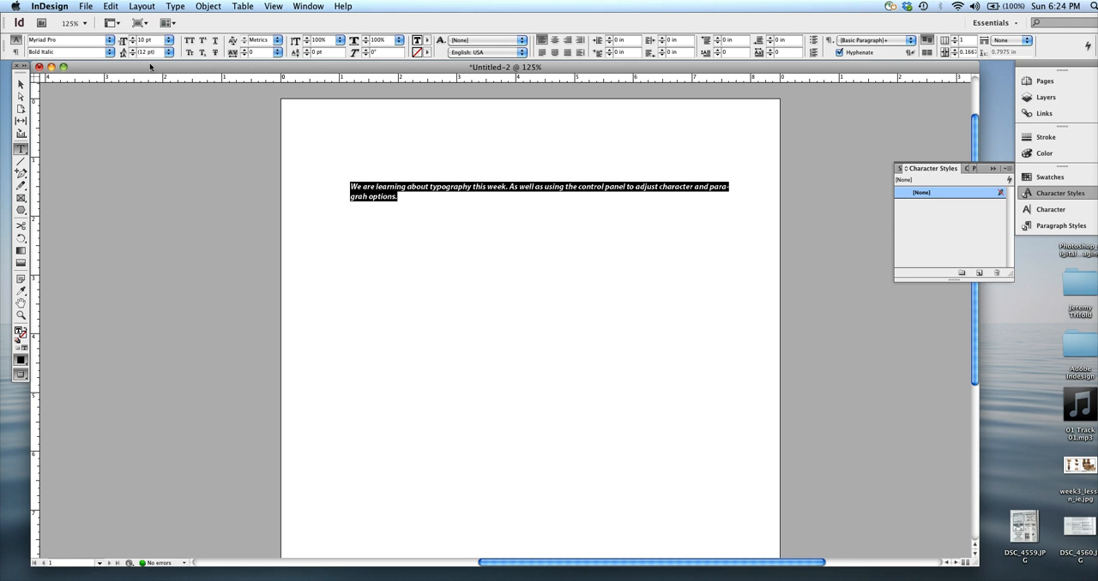
pyautogui.click(409, 202)
pyautogui.press('super+a')
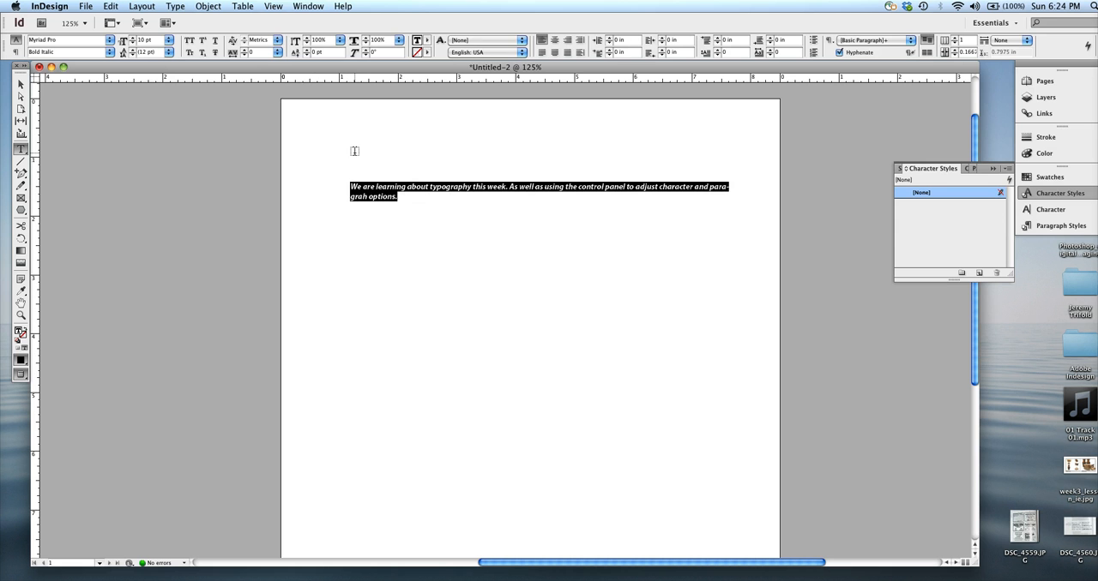